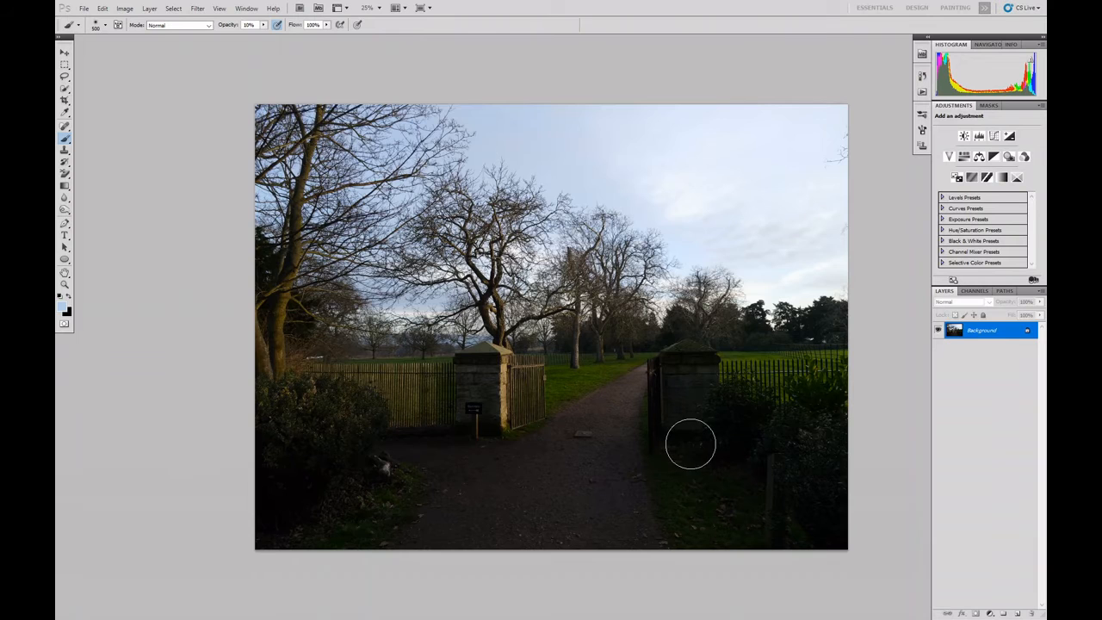
Add two Curves adjustment layers above the Background layer
left_click(990, 613)
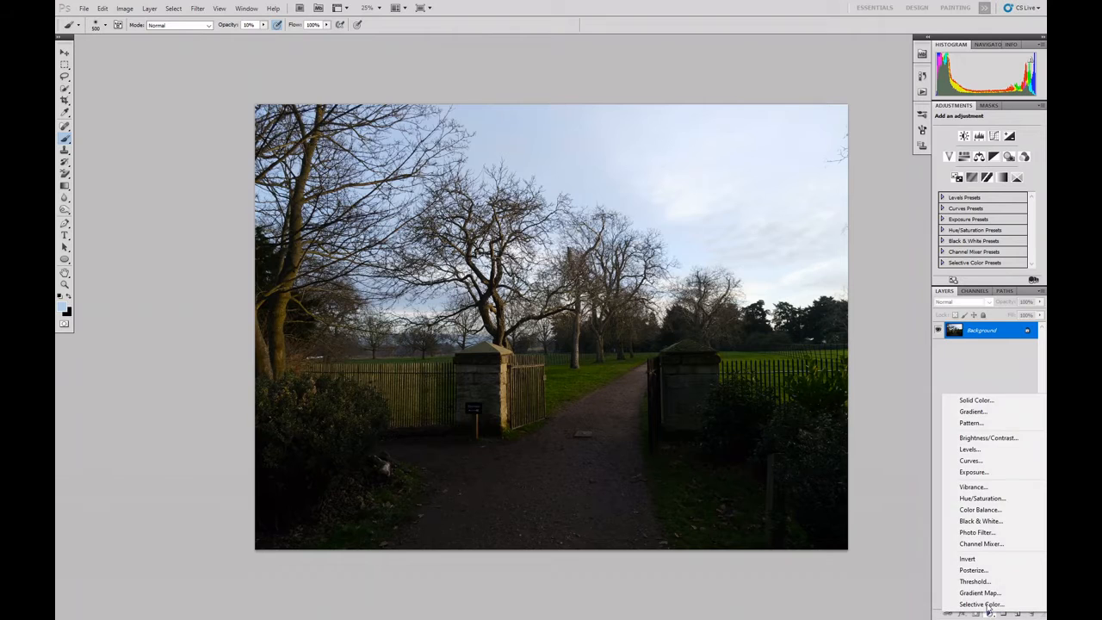
left_click(975, 463)
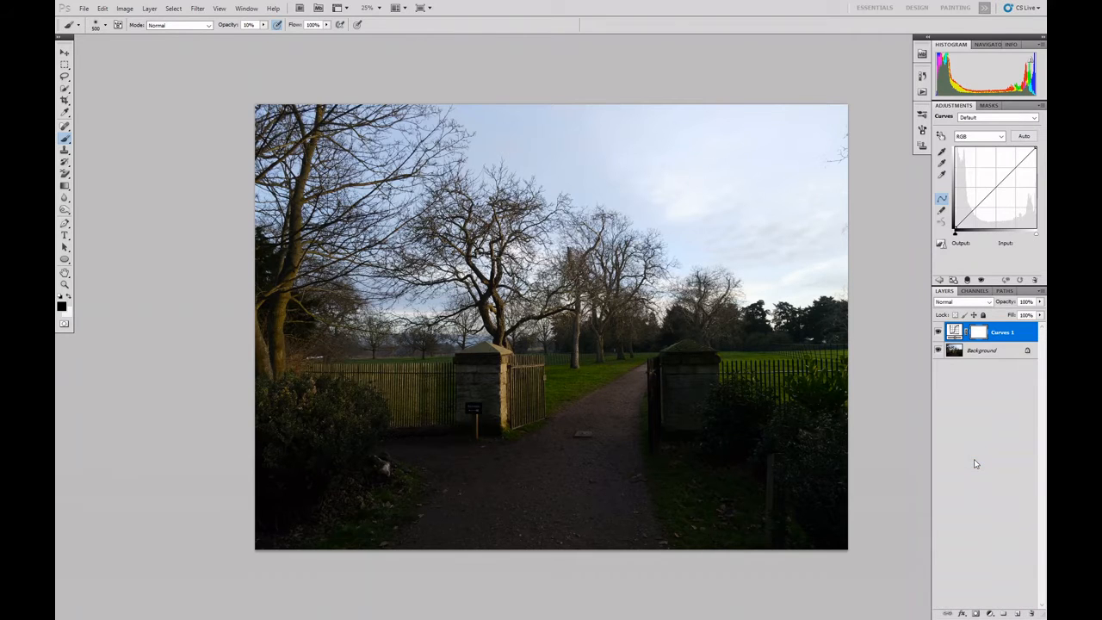
left_click(990, 613)
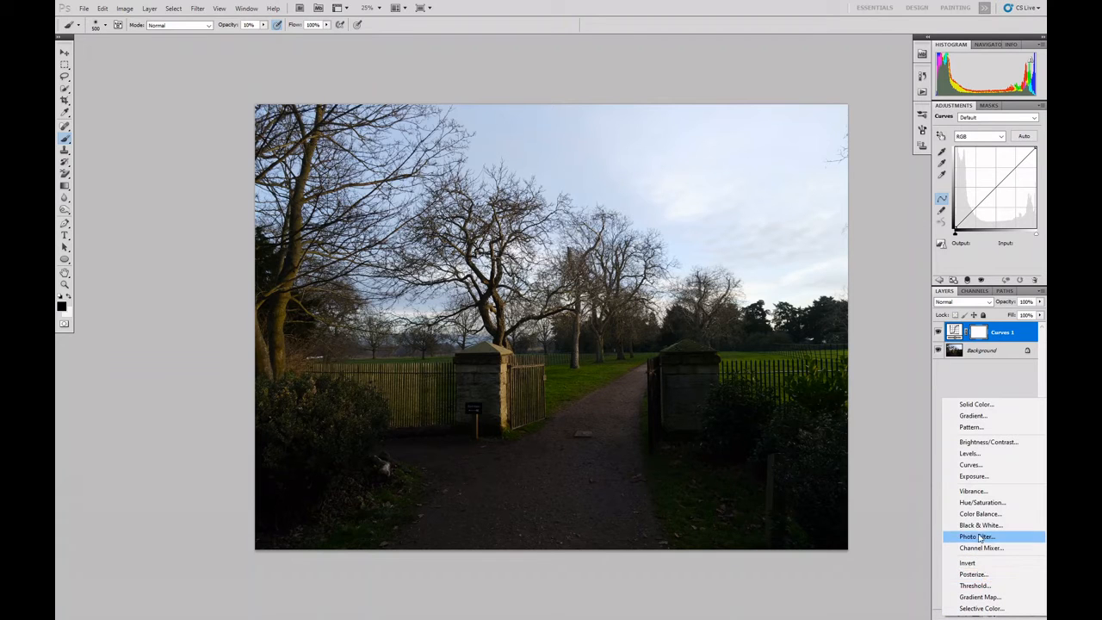
left_click(979, 466)
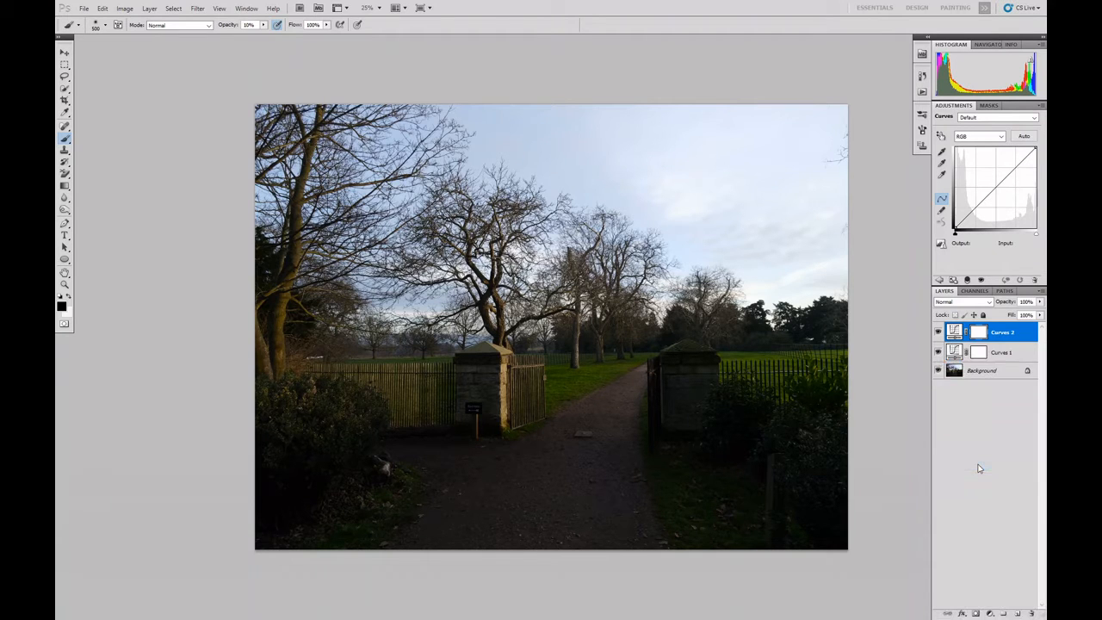
Fill the Curves 1 layer mask using Apply Image with the merged RGB channel, Multiply blending and 100% opacity
left_click(979, 356)
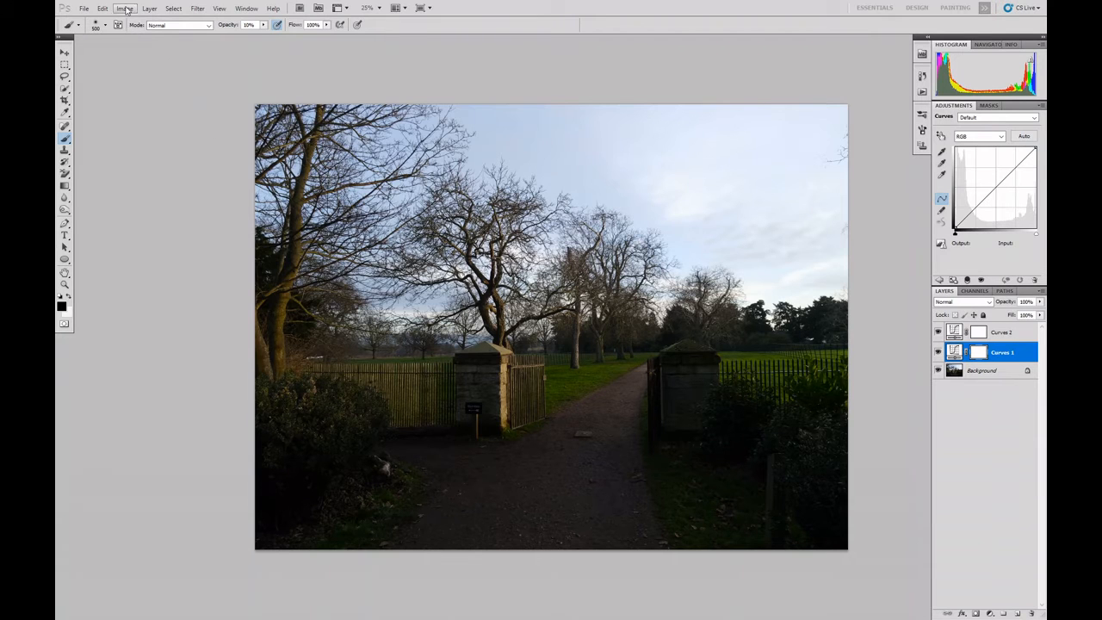
left_click(125, 9)
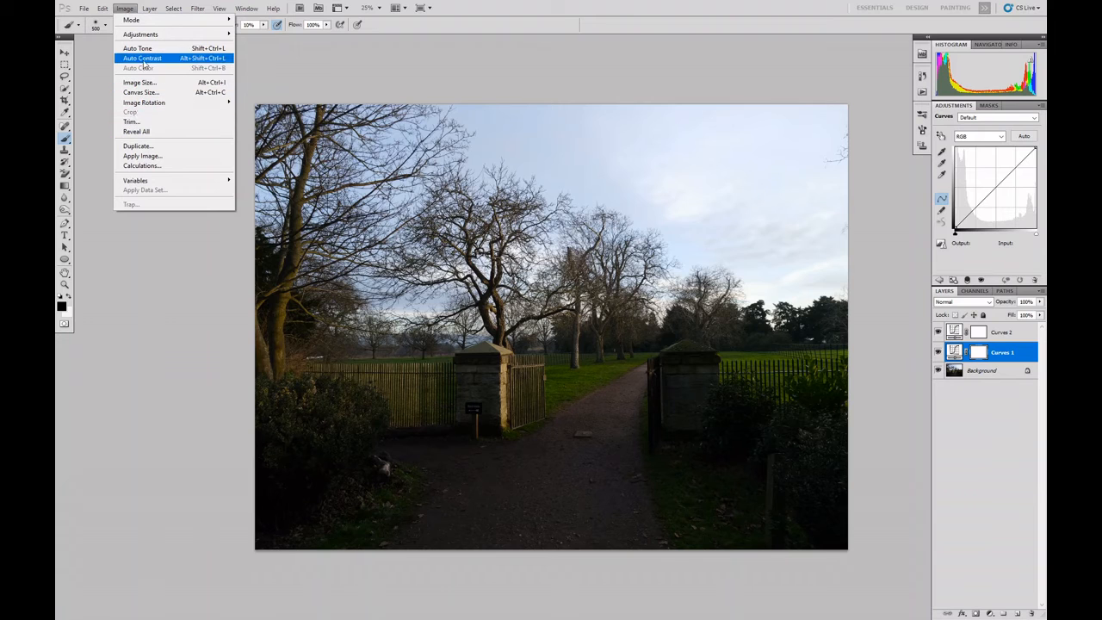
mouse_move(144, 107)
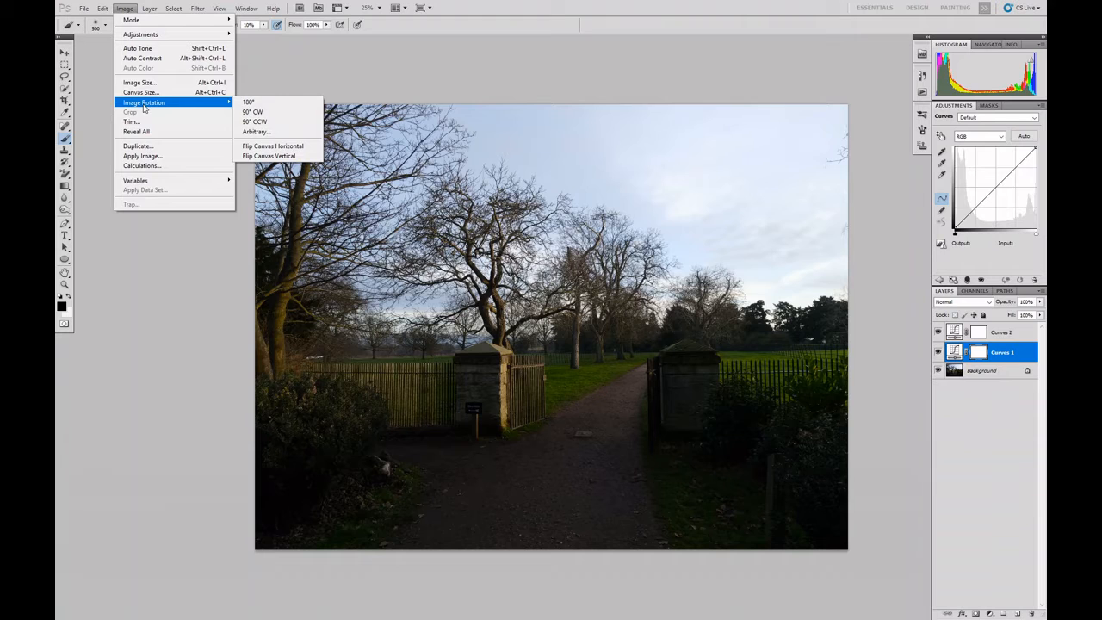
left_click(142, 156)
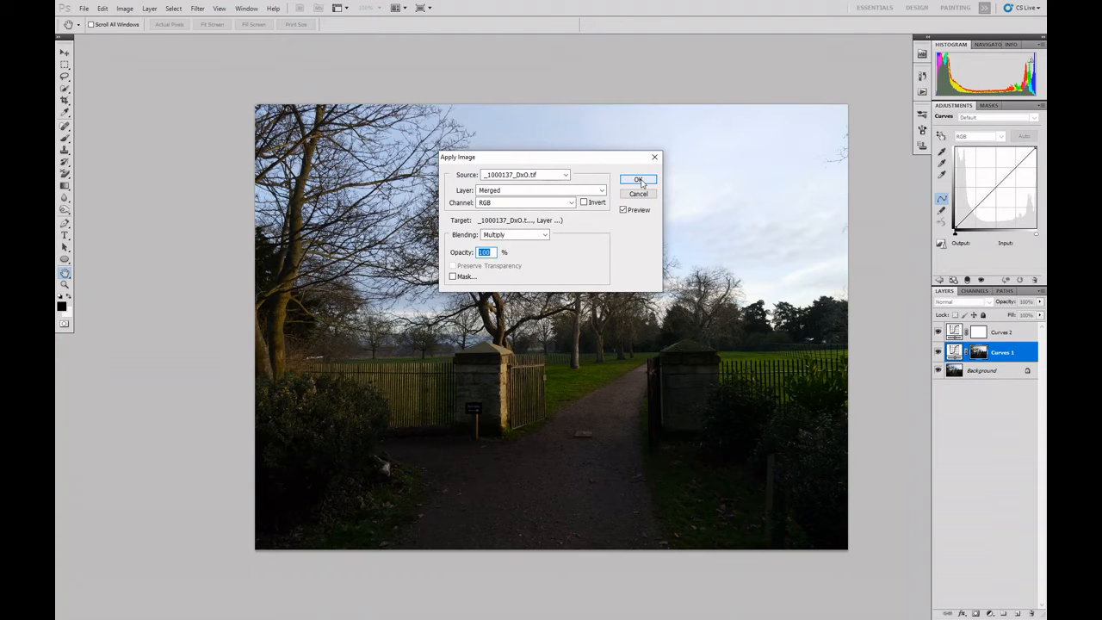
left_click(638, 180)
key("b")
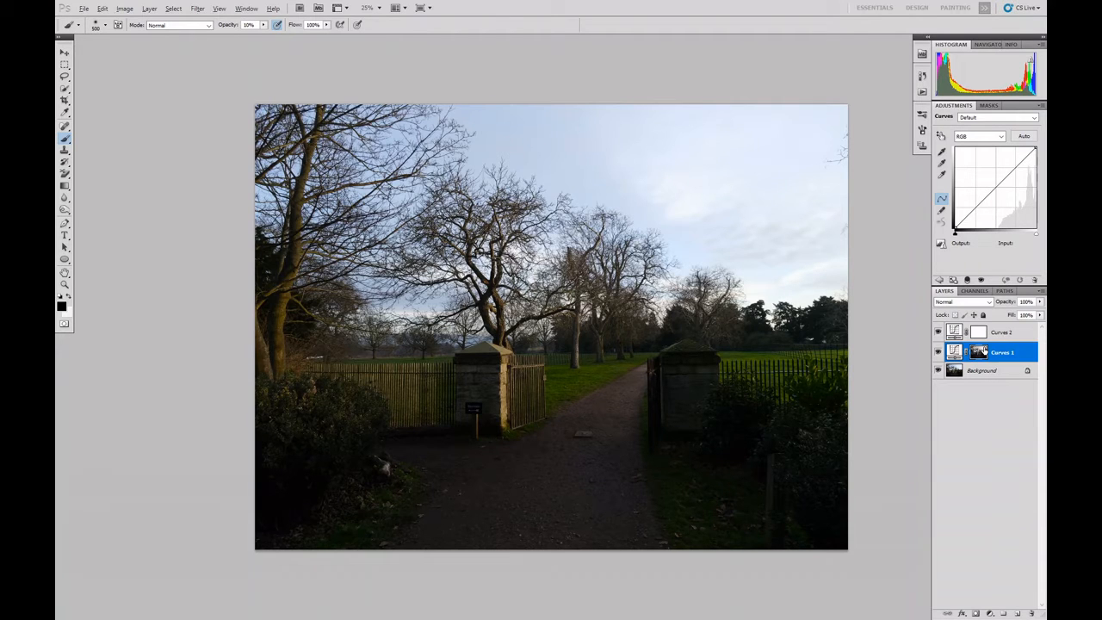
Darken the Curves 1 adjustment with a point at input 141, output 95, and copy its mask onto Curves 2, replacing the existing mask
left_click(979, 352, "alt")
left_click_drag(1002, 181, 1000, 197)
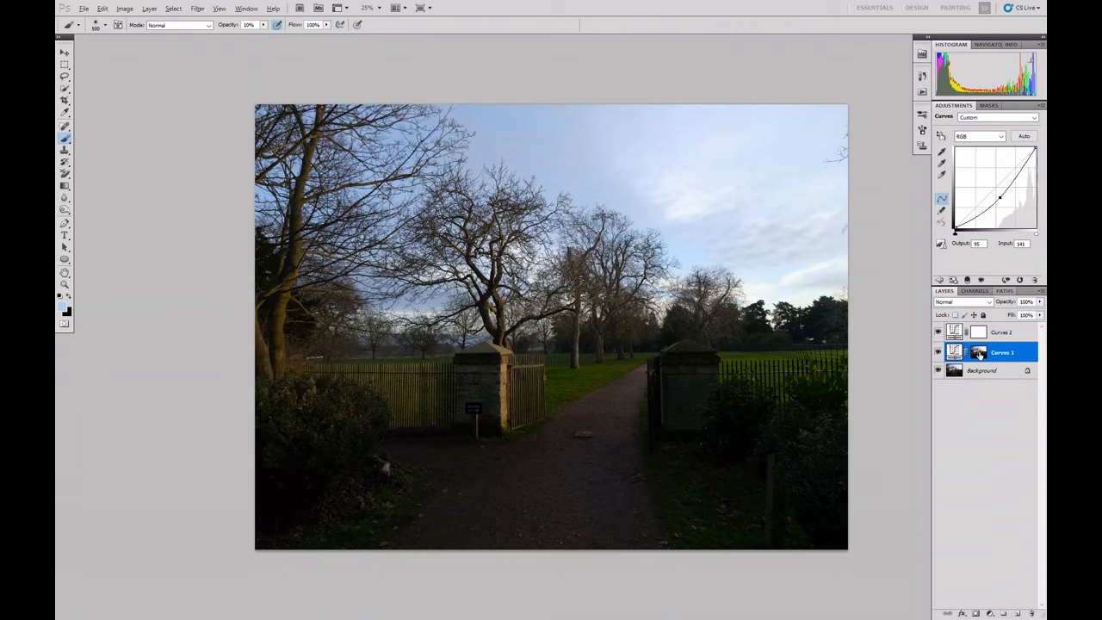
left_click_drag(982, 342, 982, 333)
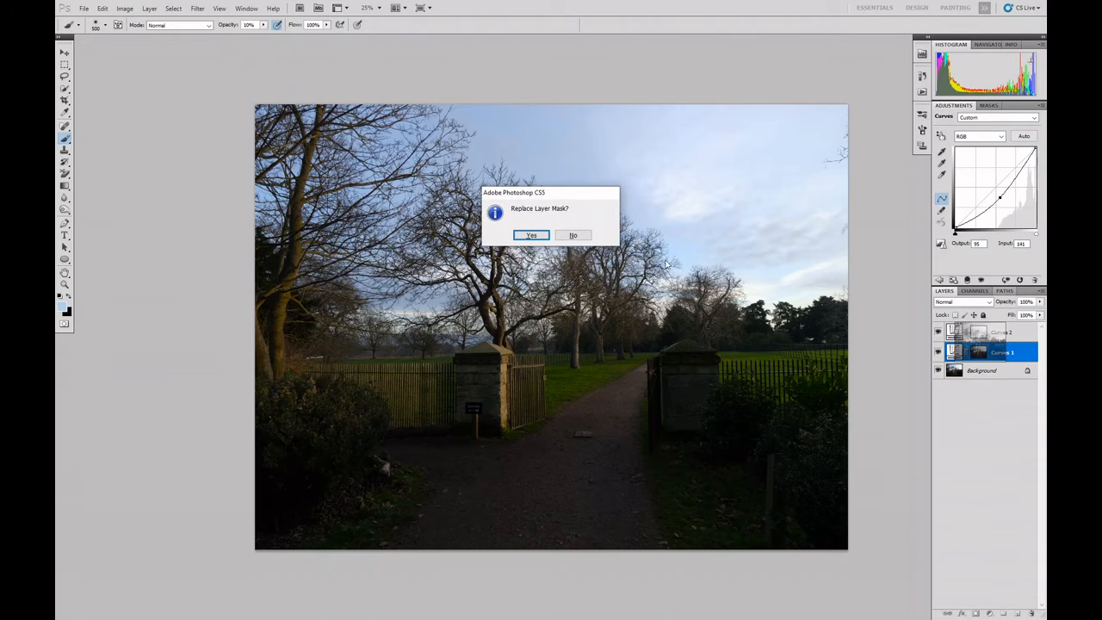
left_click(532, 235)
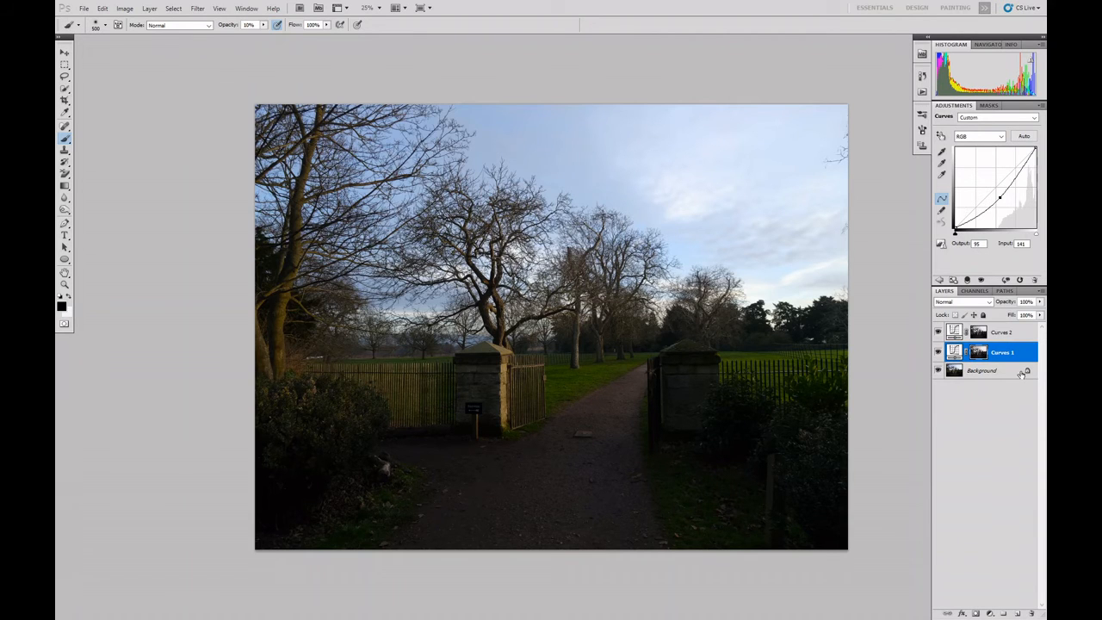
Invert the Curves 2 mask and brighten the shadows with a curve point at input 79, output 166
left_click(978, 333)
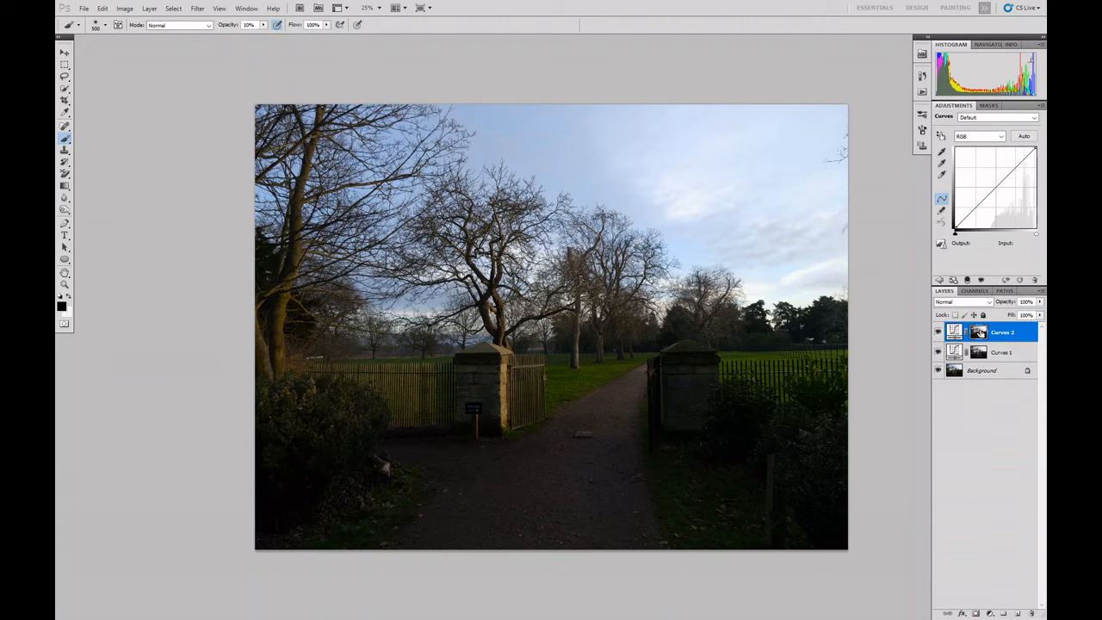
left_click(979, 332)
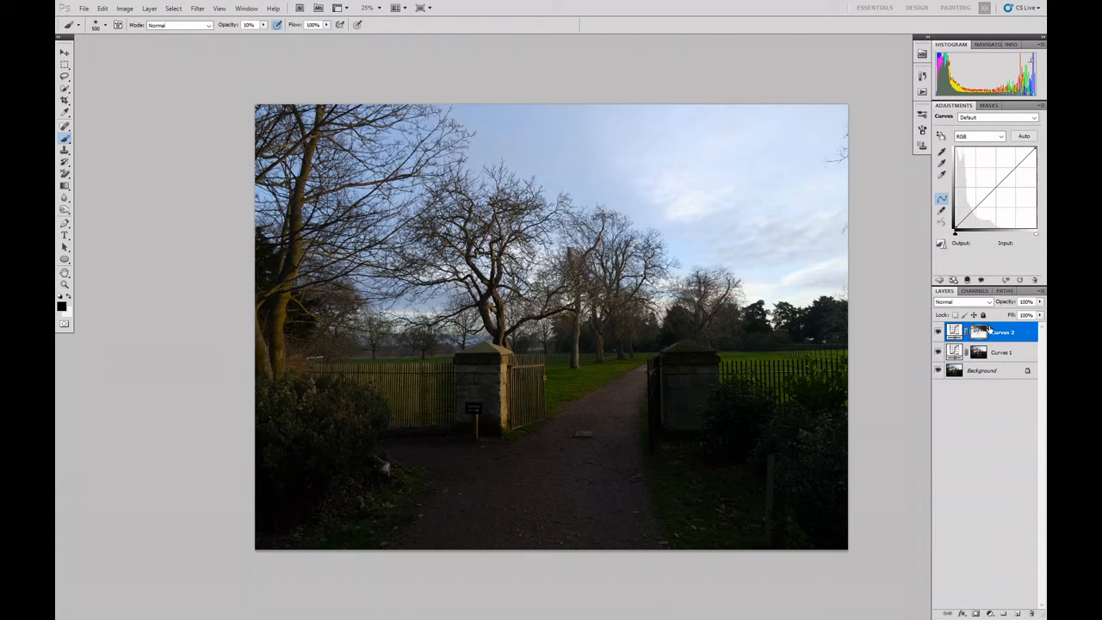
left_click(995, 188)
left_click_drag(996, 187, 980, 175)
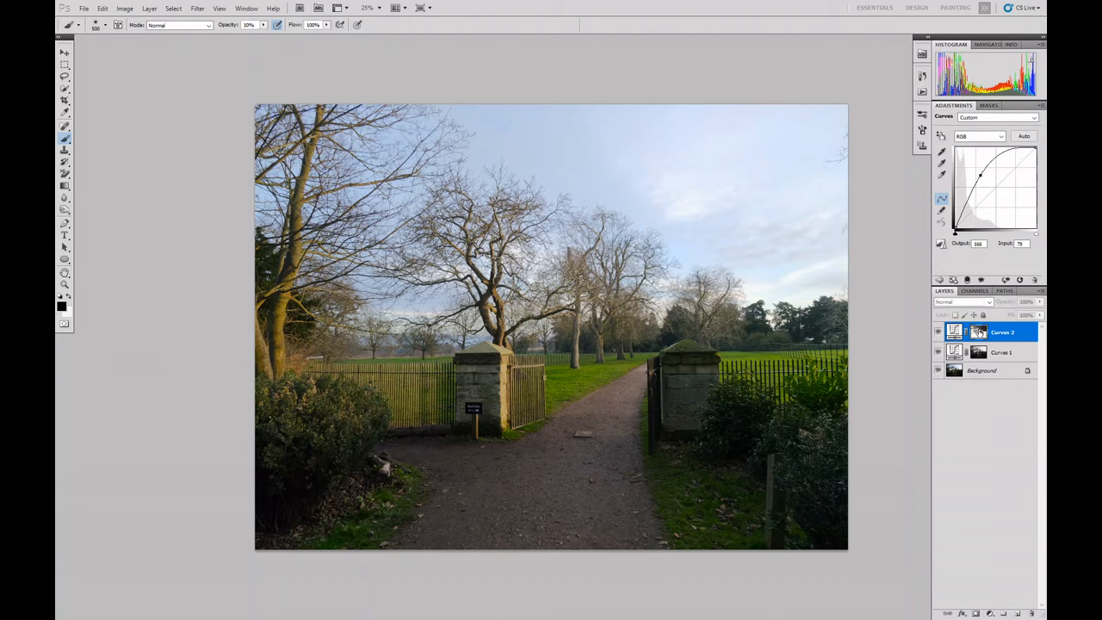
Increase the Curves 2 mask's contrast using Levels with input values 34, 0.53 and 233, and return to the image view
left_click(979, 331, "alt")
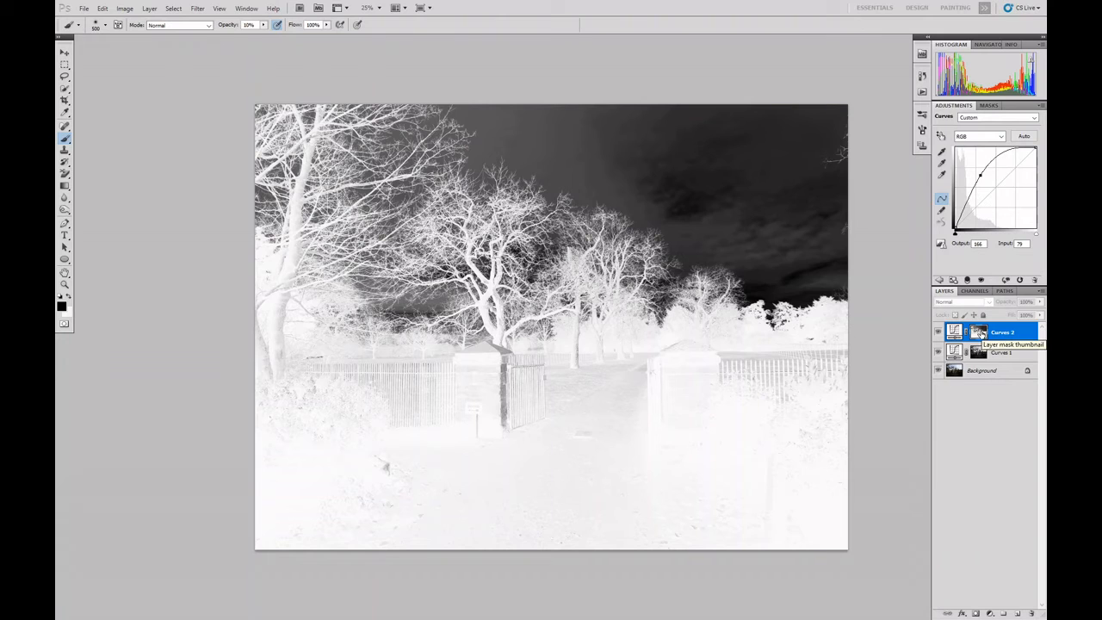
left_click(126, 11)
mouse_move(140, 38)
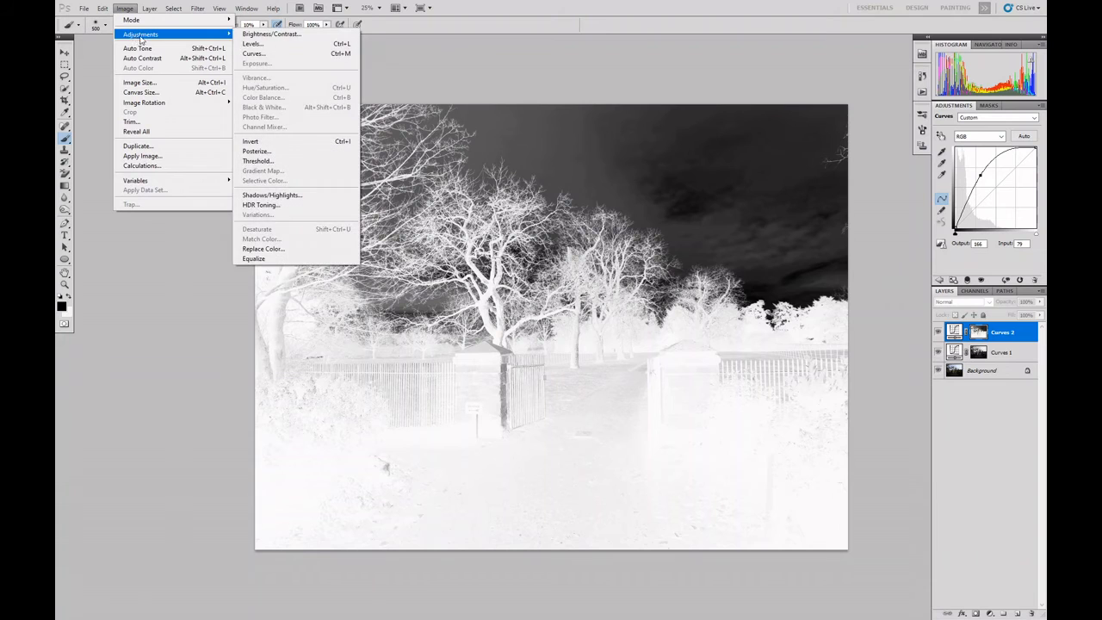
left_click(255, 43)
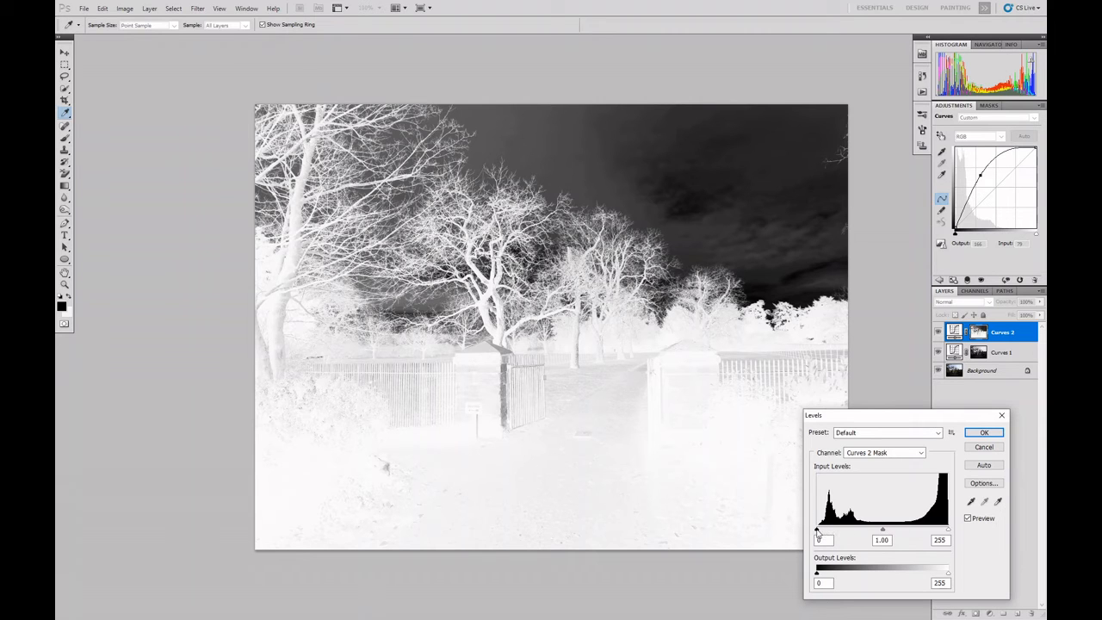
left_click_drag(817, 529, 913, 528)
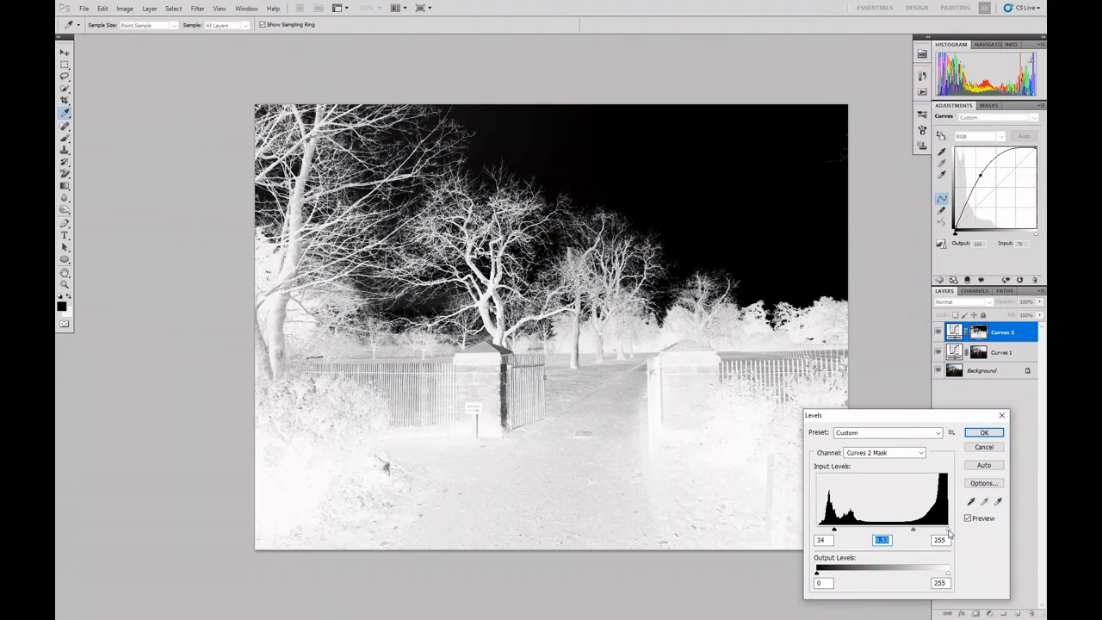
left_click_drag(948, 534, 937, 532)
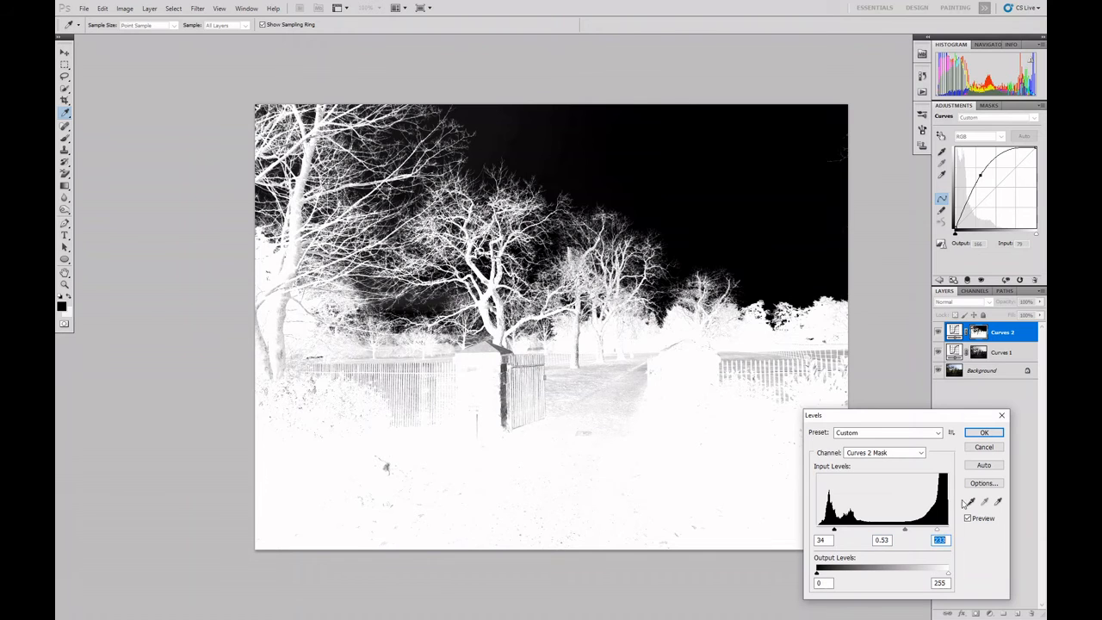
left_click(984, 432)
key("b")
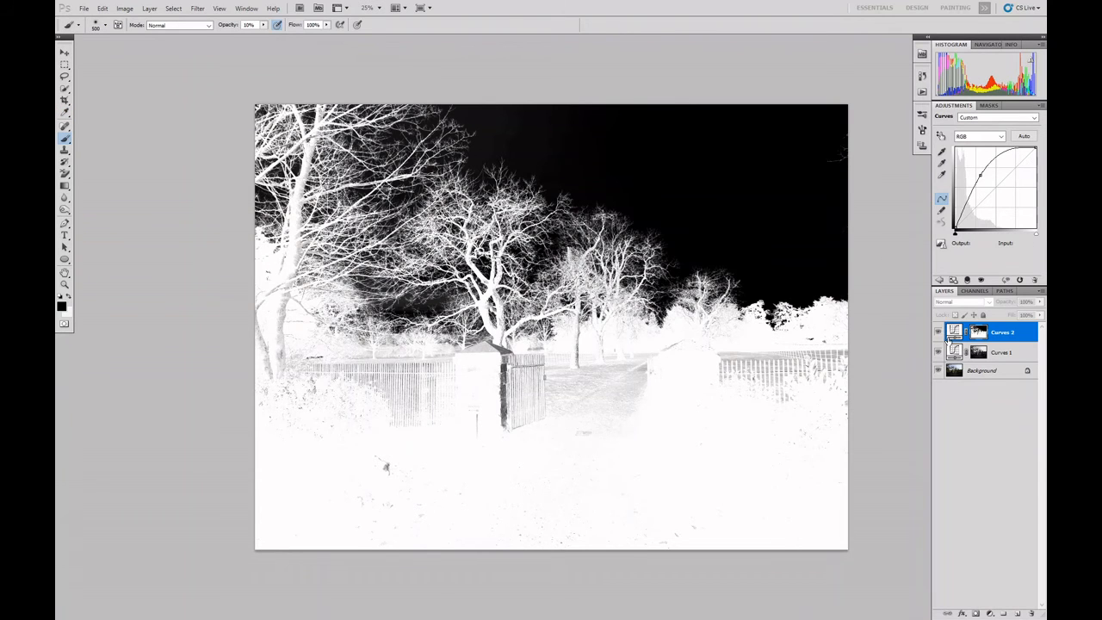
left_click(954, 332)
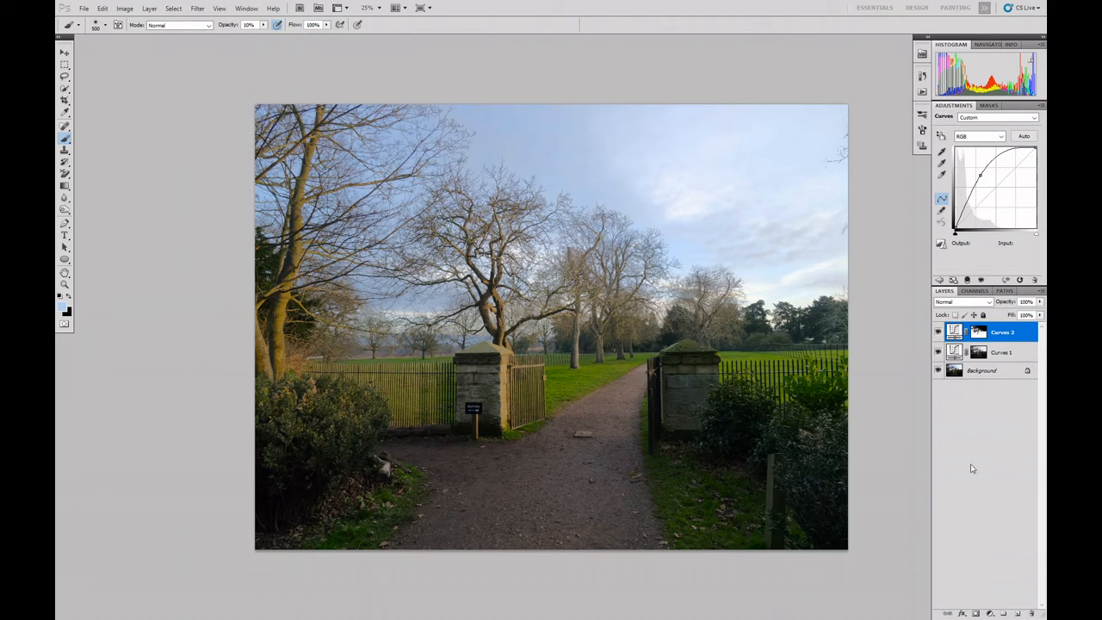
Increase the Curves 1 mask's contrast using Levels with input values 43, 1.14 and 219, and return to the image view
left_click(979, 353)
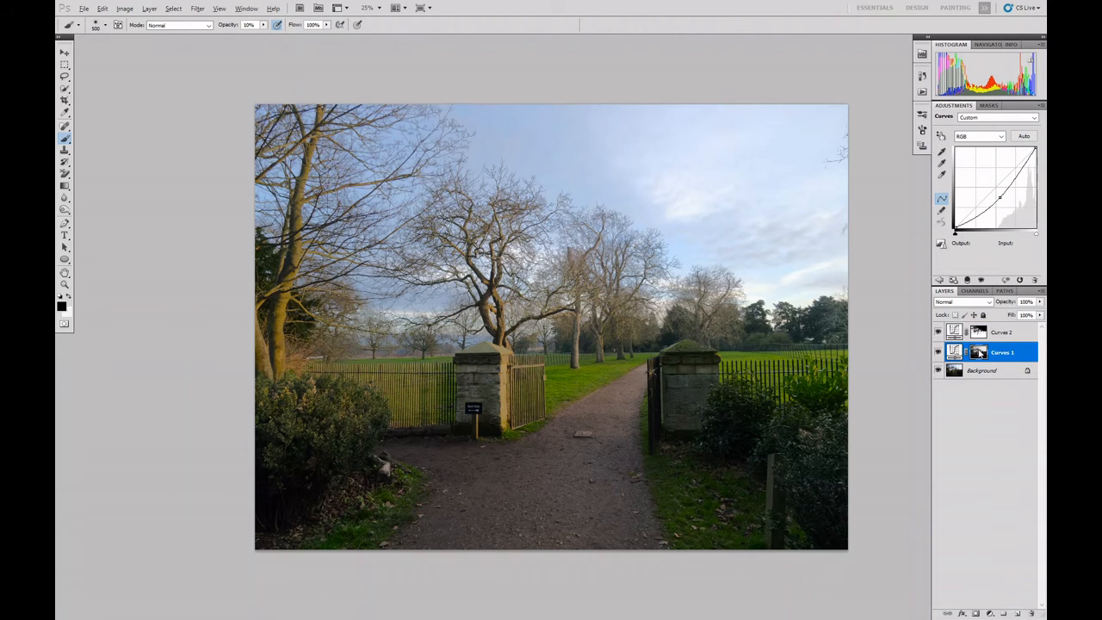
left_click(979, 353, "alt")
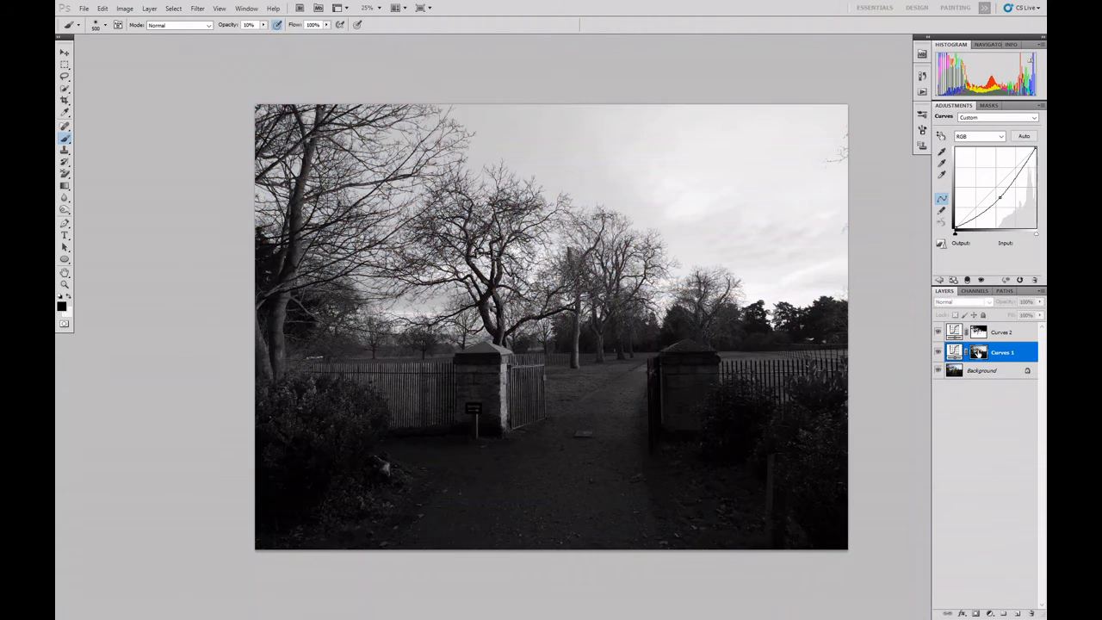
left_click(128, 10)
mouse_move(140, 35)
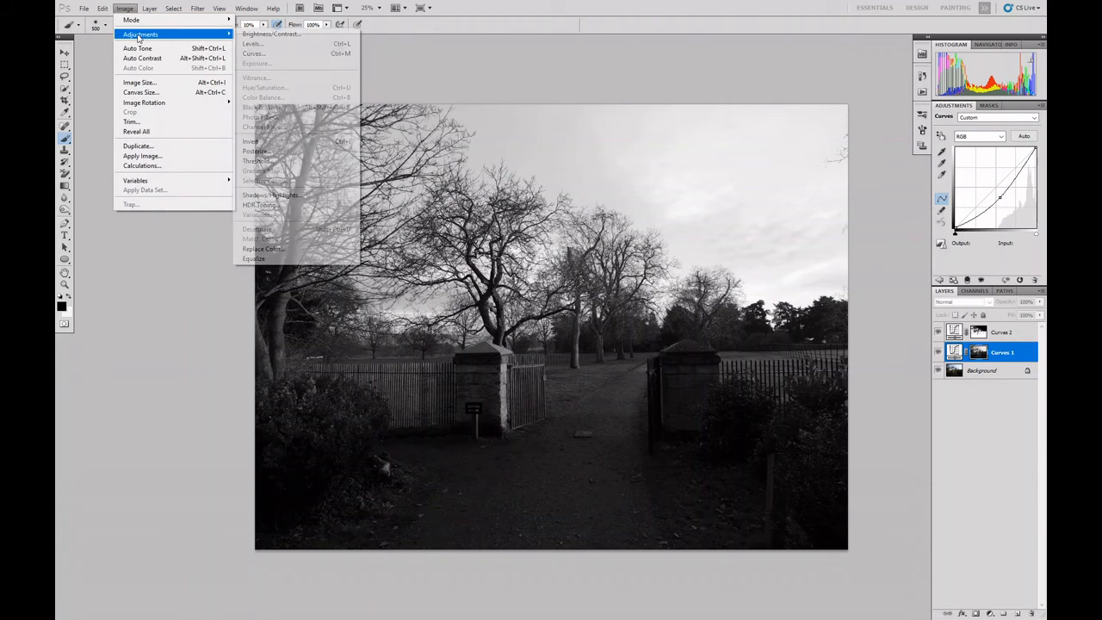
left_click(253, 44)
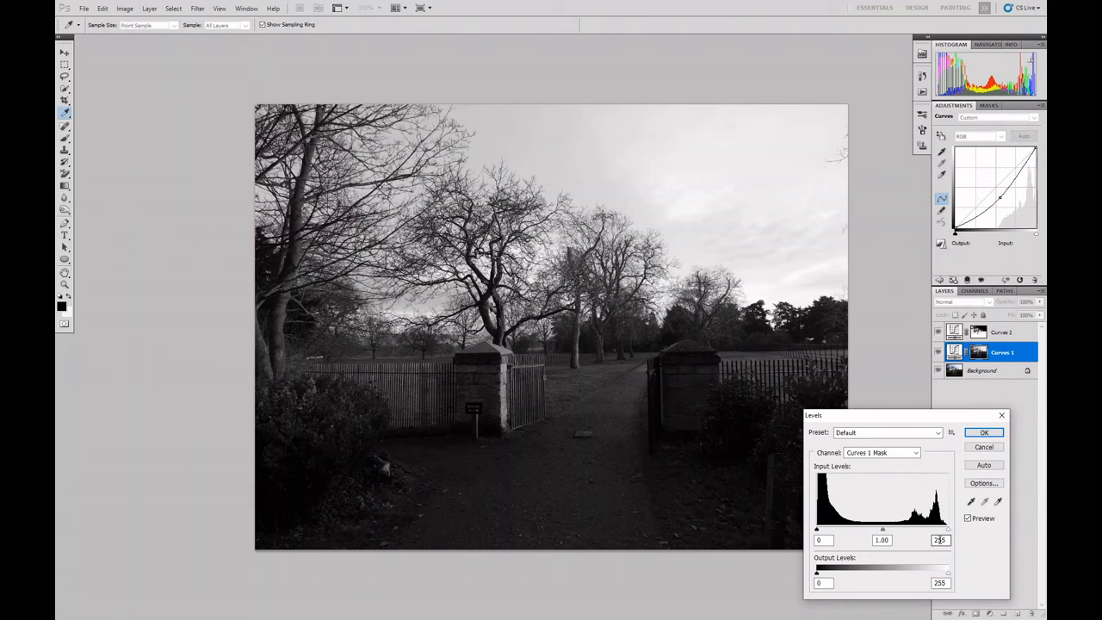
left_click_drag(948, 528, 949, 532)
left_click_drag(882, 531, 839, 532)
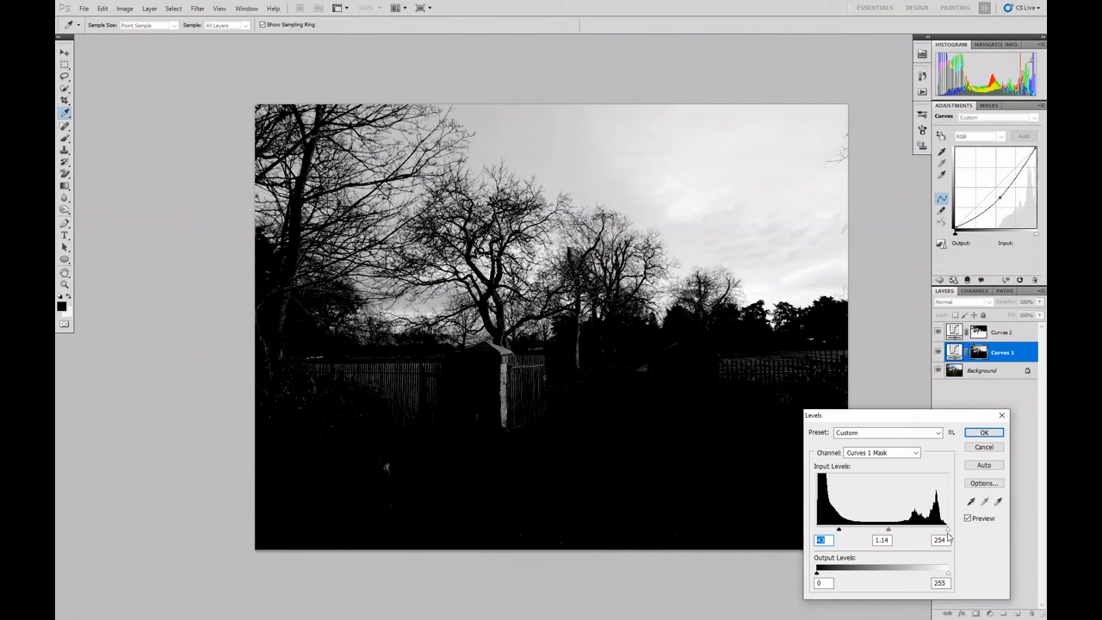
left_click_drag(946, 530, 930, 535)
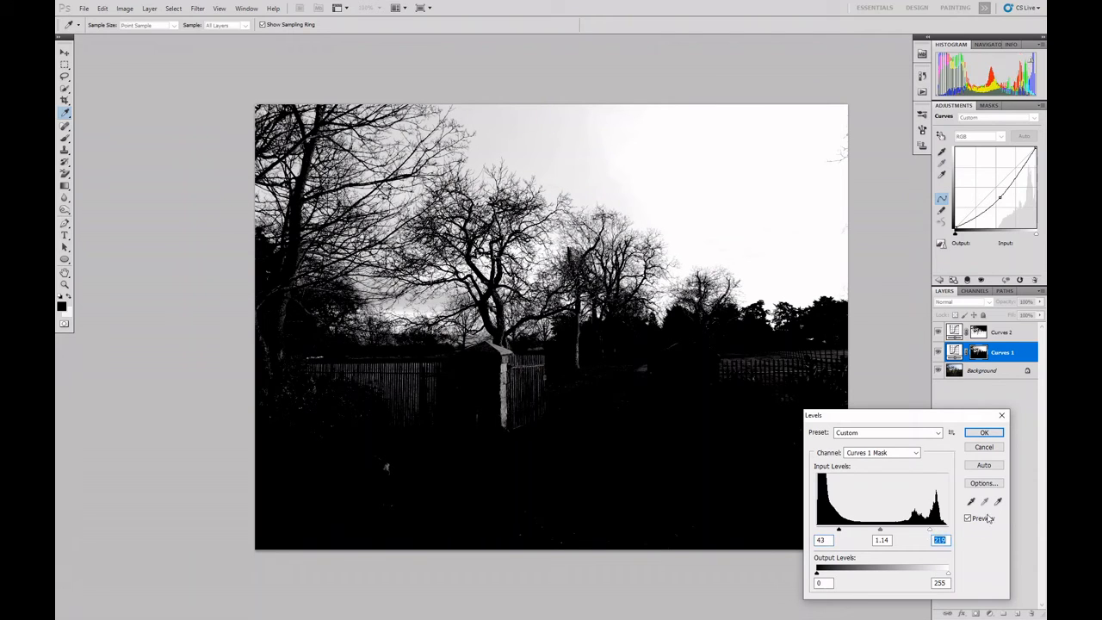
left_click(987, 432)
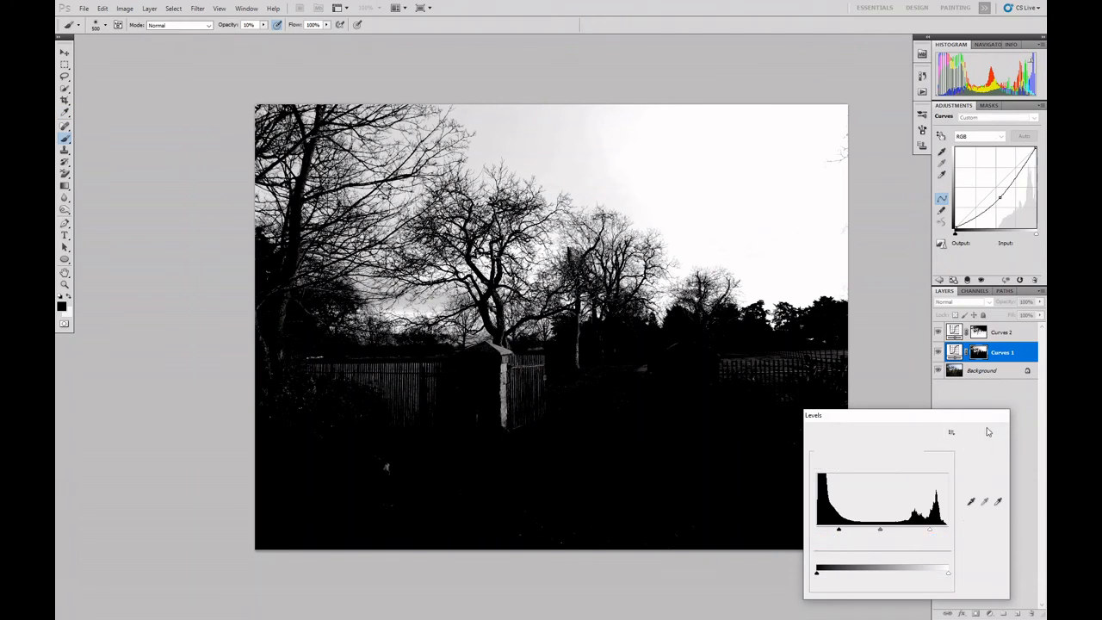
left_click(978, 352, "alt")
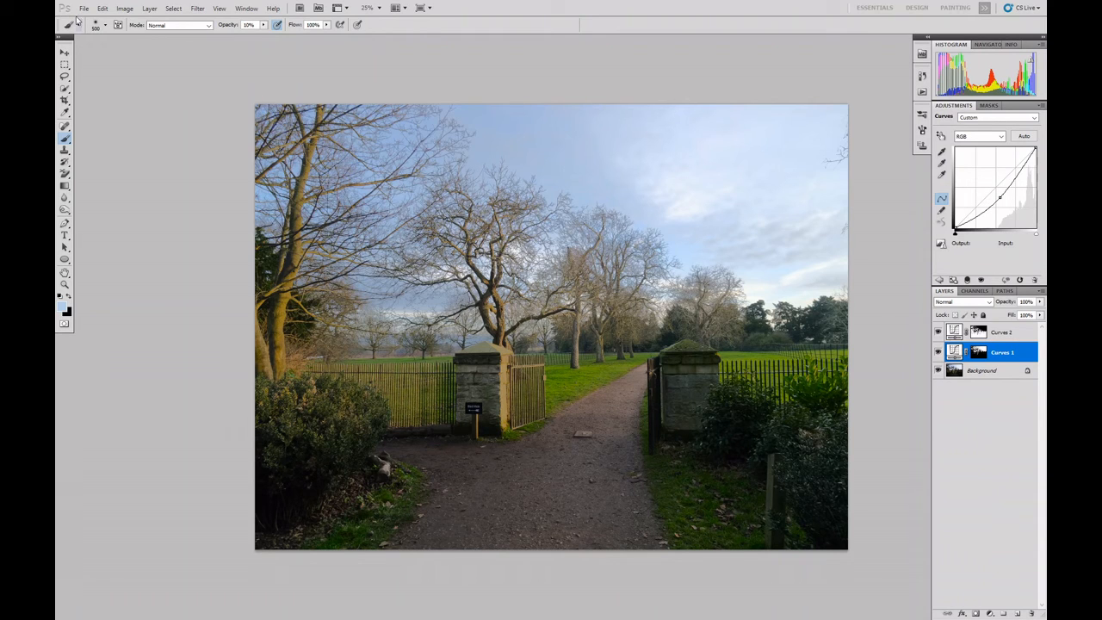
Flatten all layers into a single background and save the image file
left_click(149, 9)
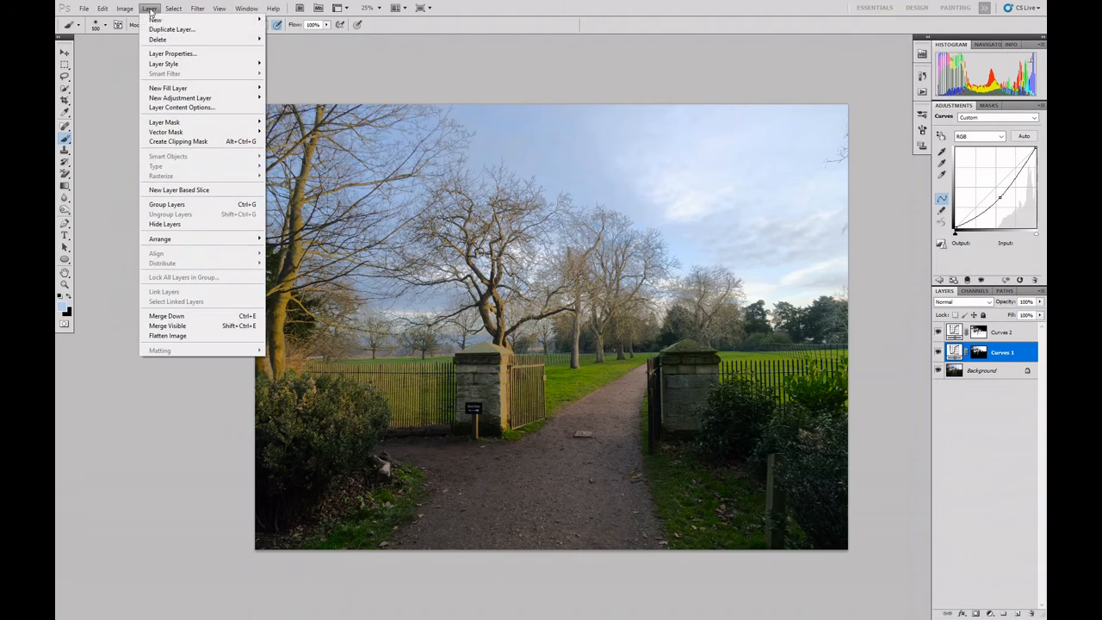
left_click(170, 338)
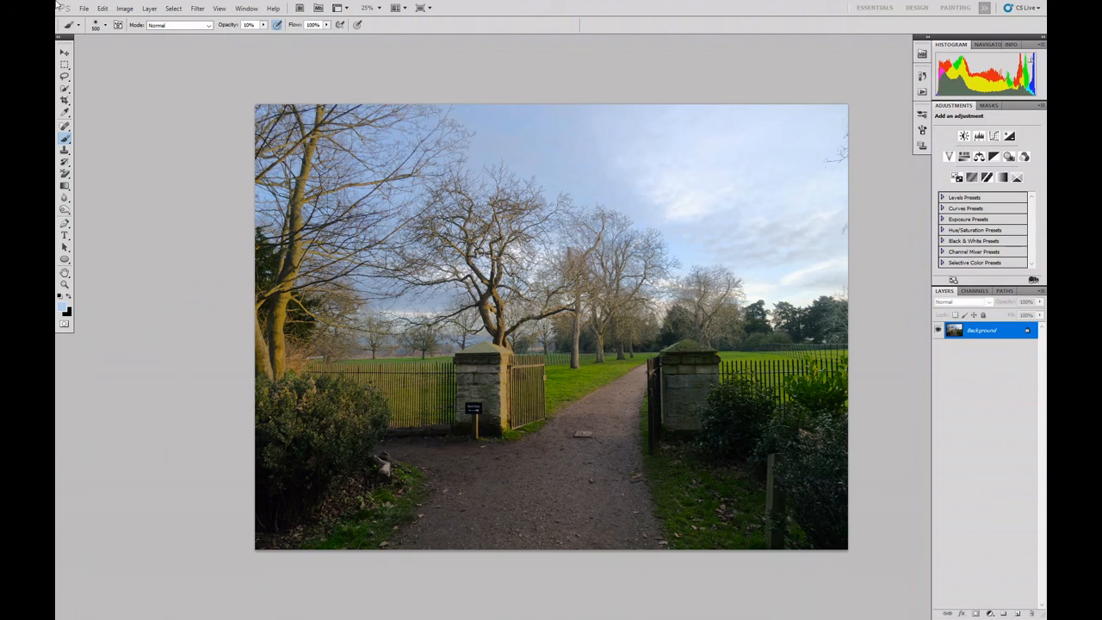
left_click(85, 8)
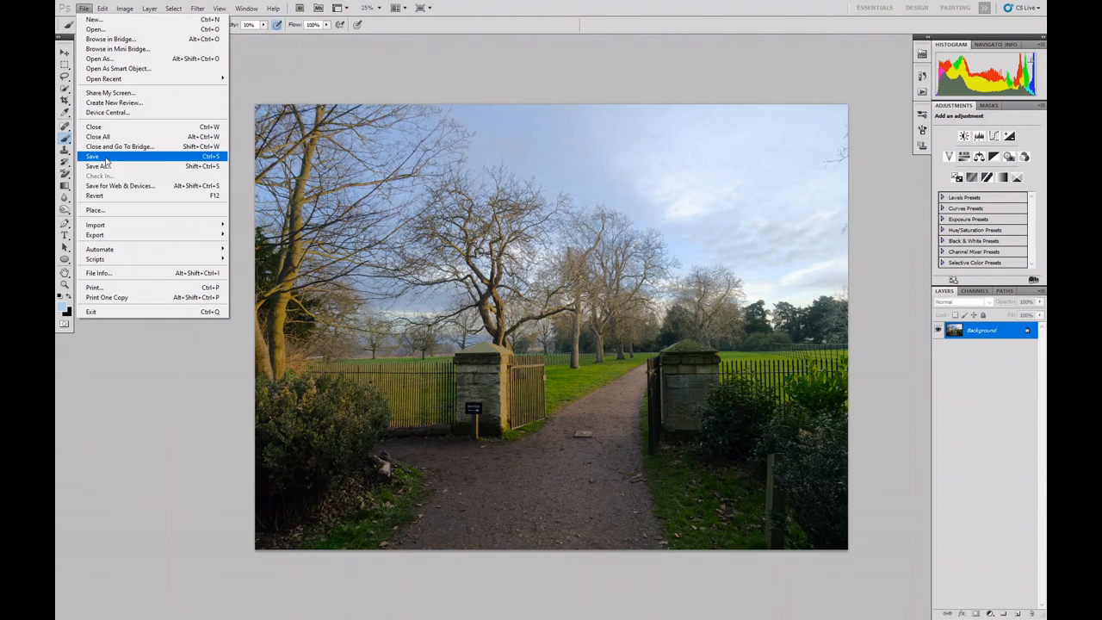